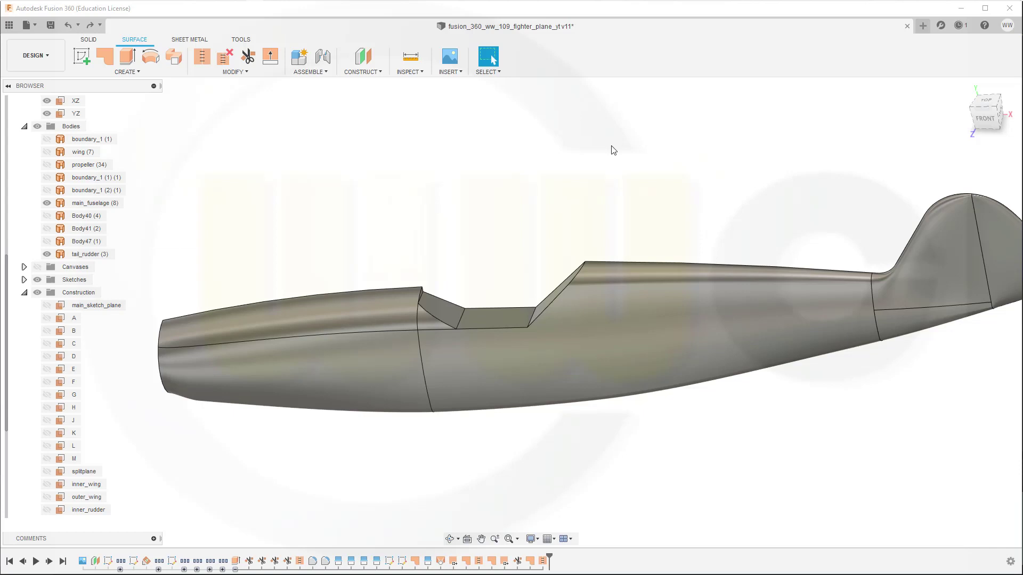
Sketch on the flat fuselage face, project the curved cockpit edge into it, and finish the sketch.
middle_click_drag(530, 201, 569, 207, "shift")
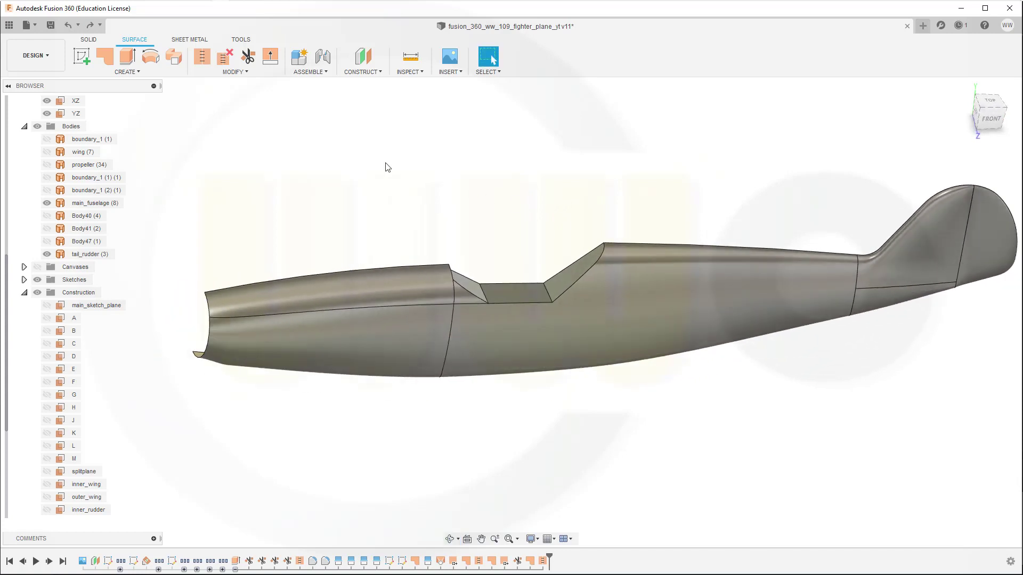
left_click(82, 56)
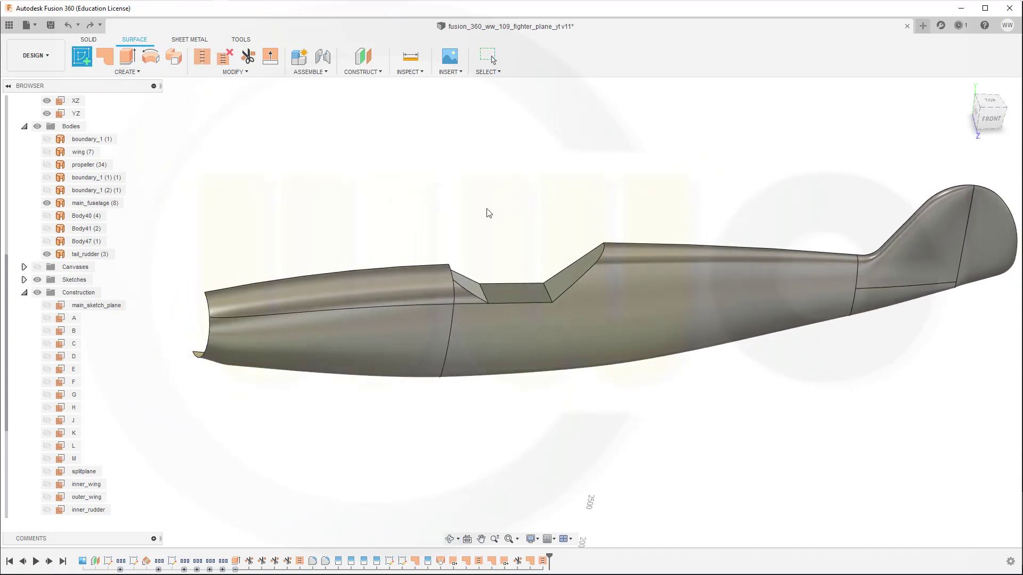
left_click(568, 281)
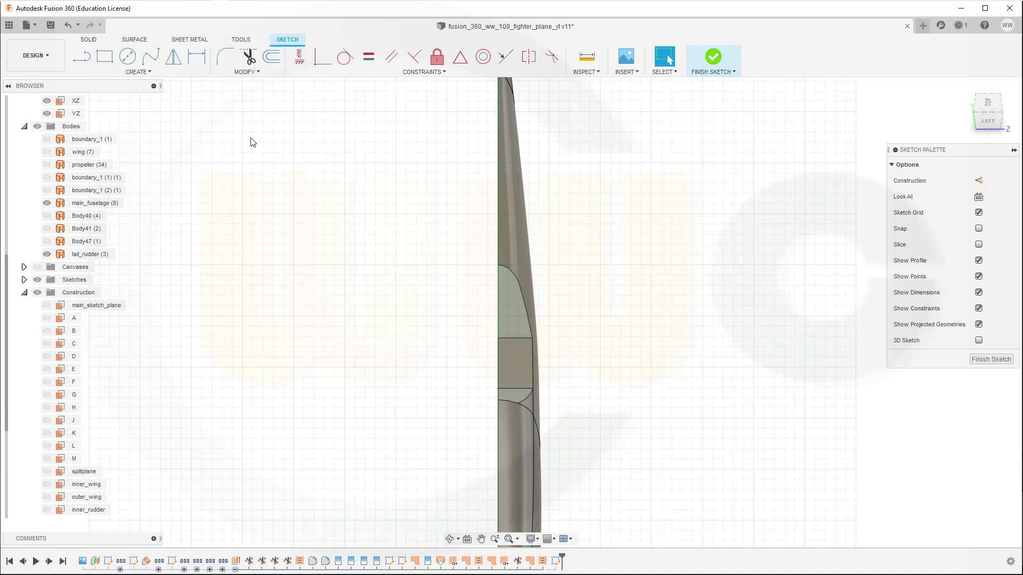
left_click(152, 75)
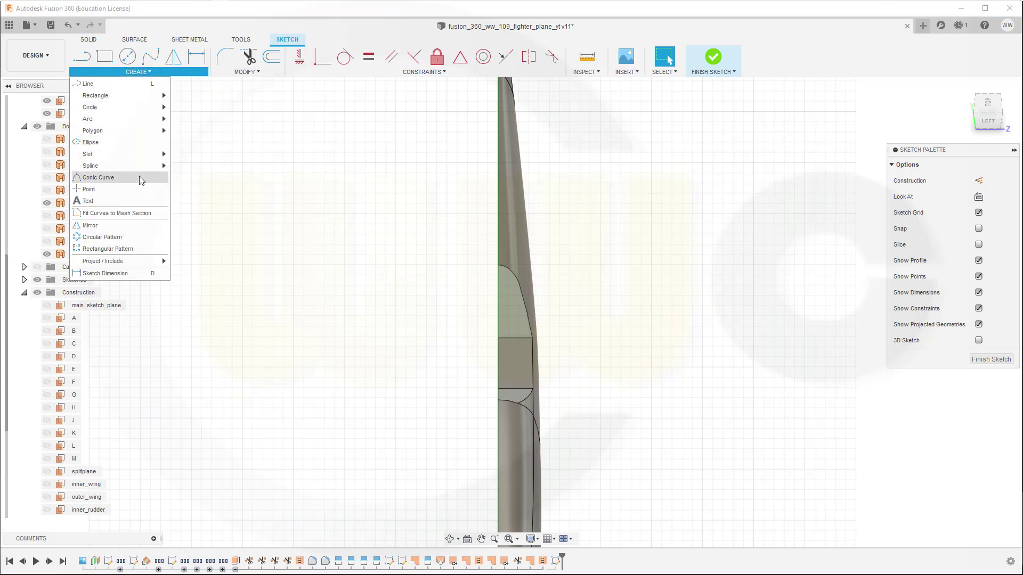
mouse_move(132, 261)
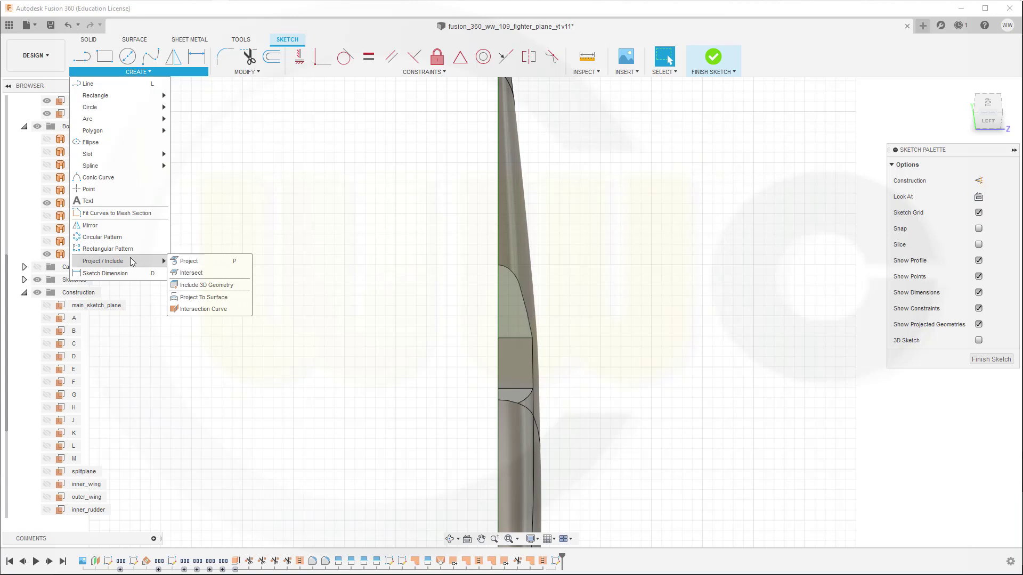
left_click(181, 261)
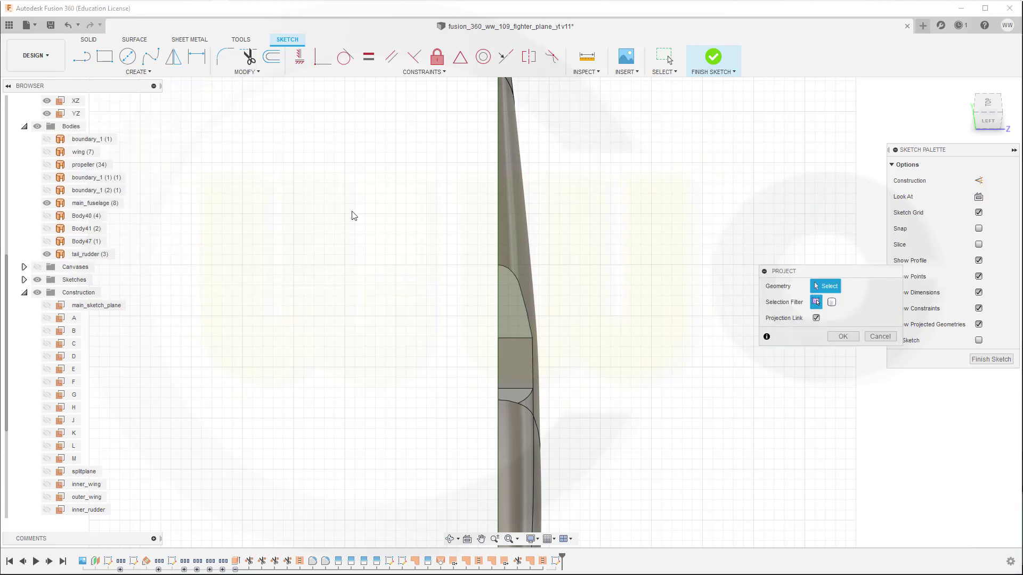
left_click(521, 285)
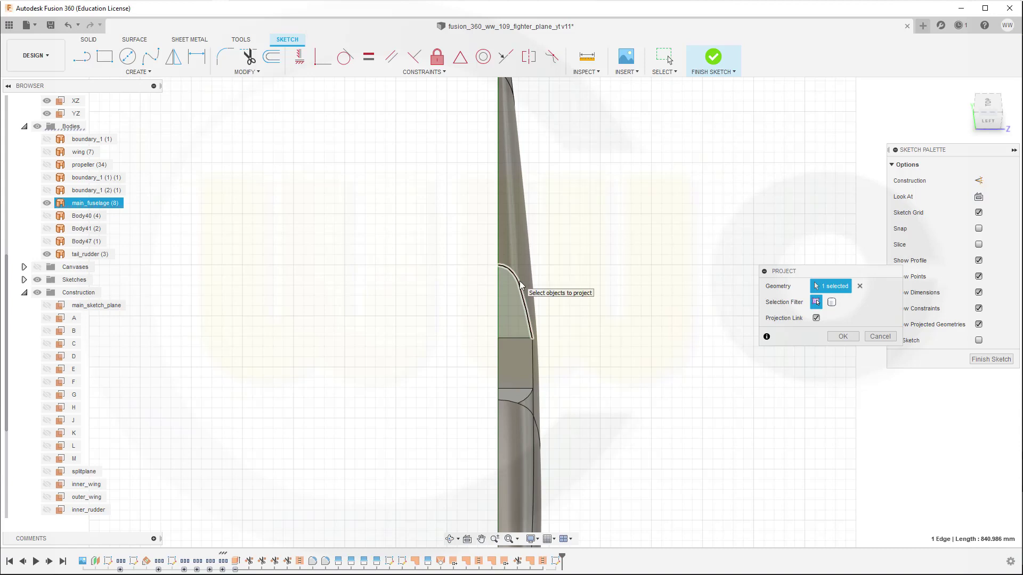
left_click(843, 337)
left_click(991, 359)
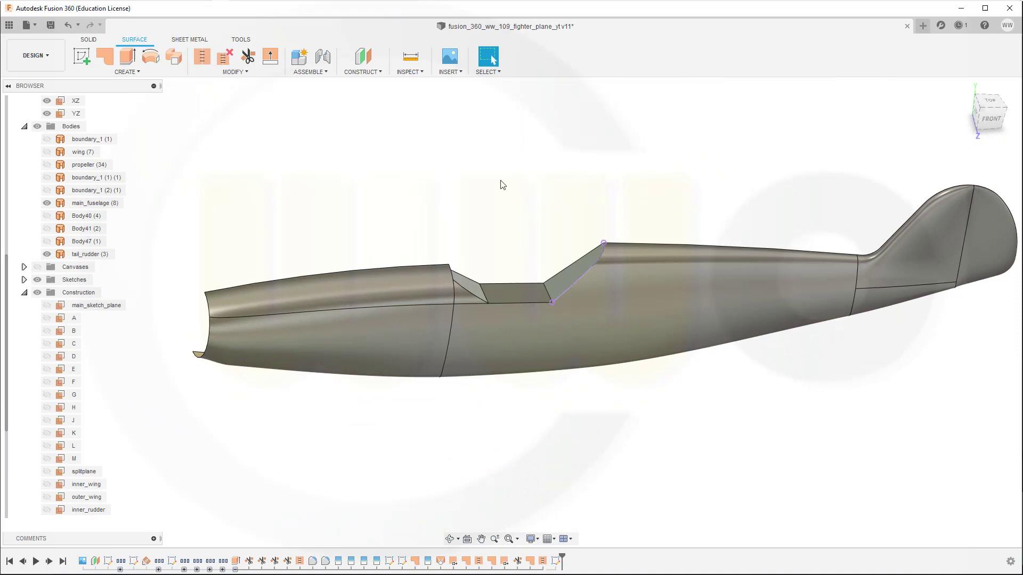
Sweep the projected curve along the flat cockpit edge, with the lower edge as guide rail and Scale profile scaling.
left_click(176, 59)
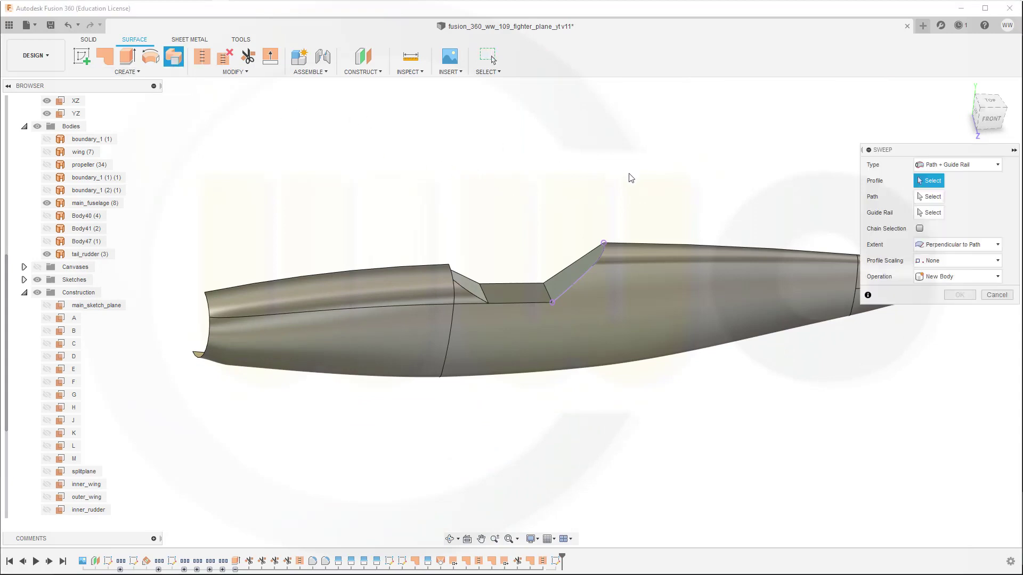
left_click(578, 273)
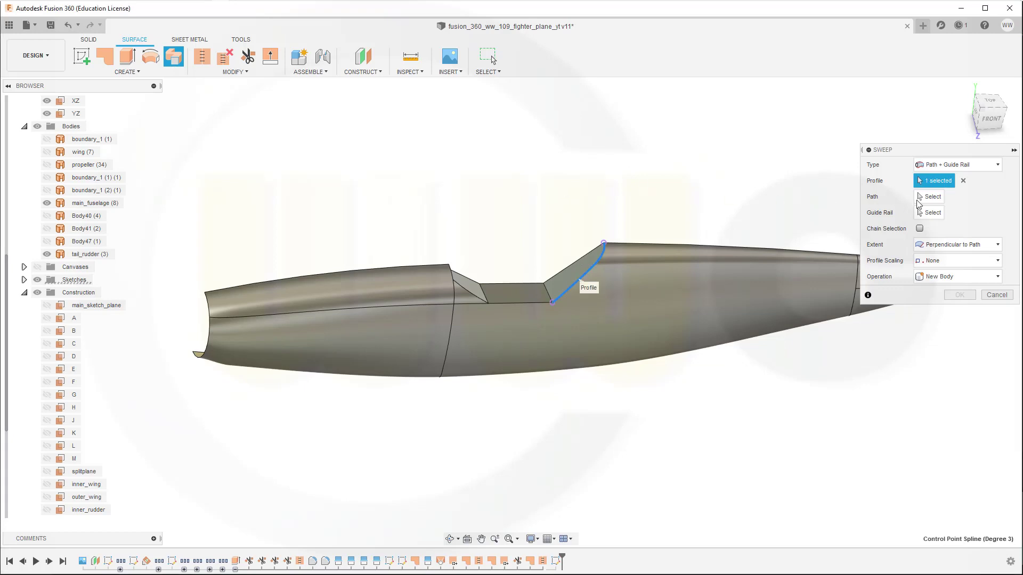
left_click(931, 198)
left_click(510, 283)
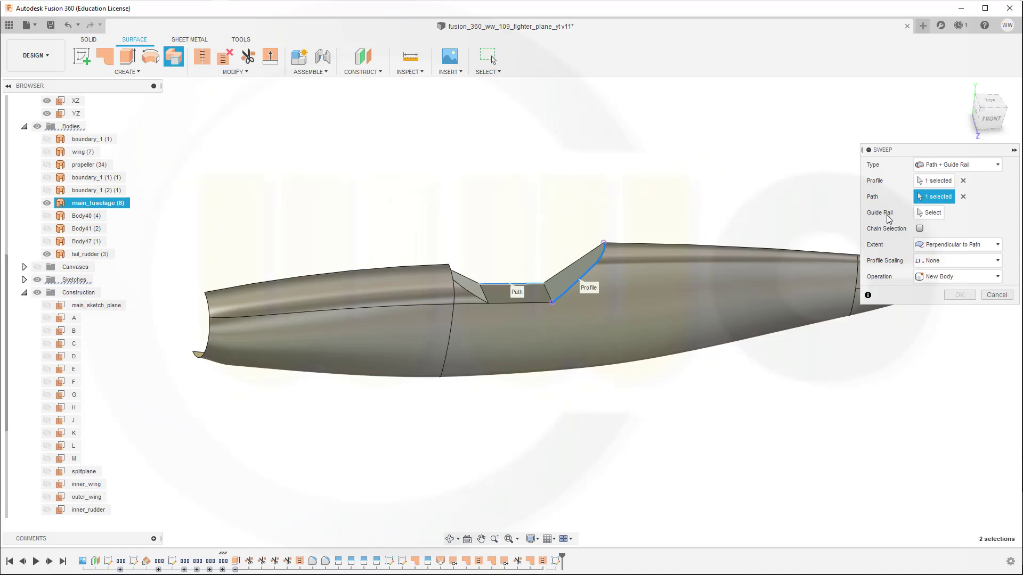
left_click(929, 213)
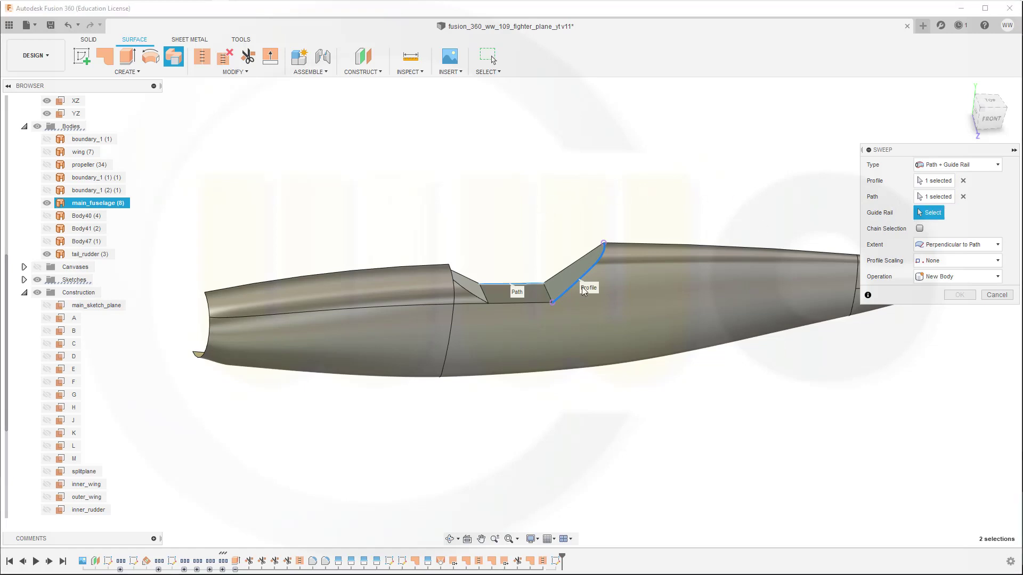
left_click(533, 305)
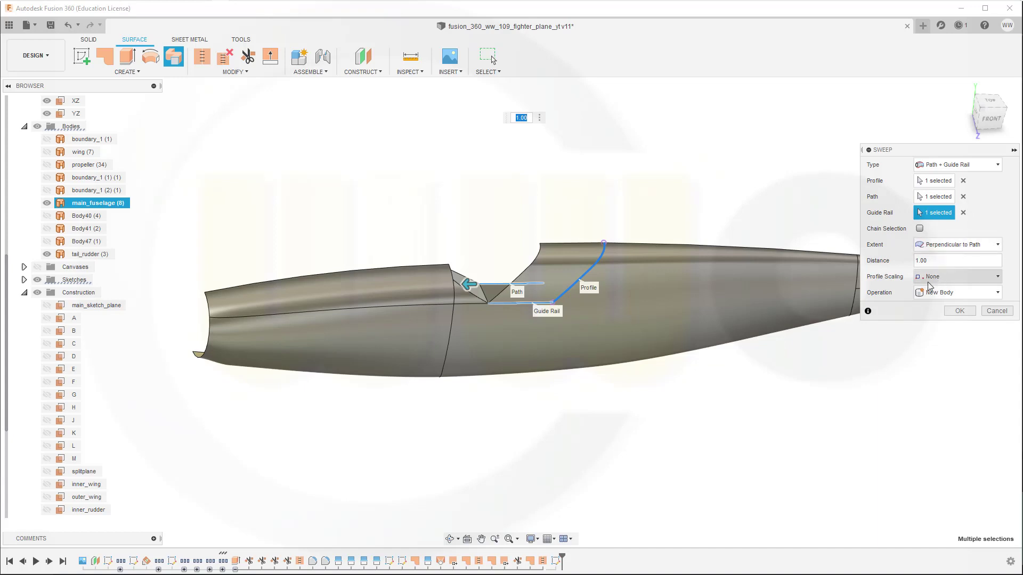
left_click(998, 278)
left_click(938, 292)
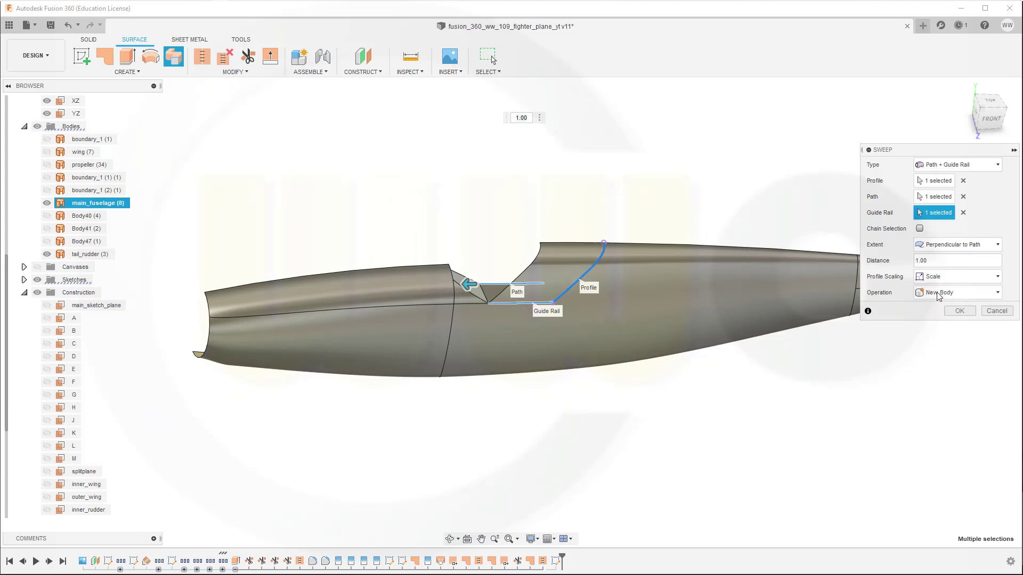
left_click(958, 313)
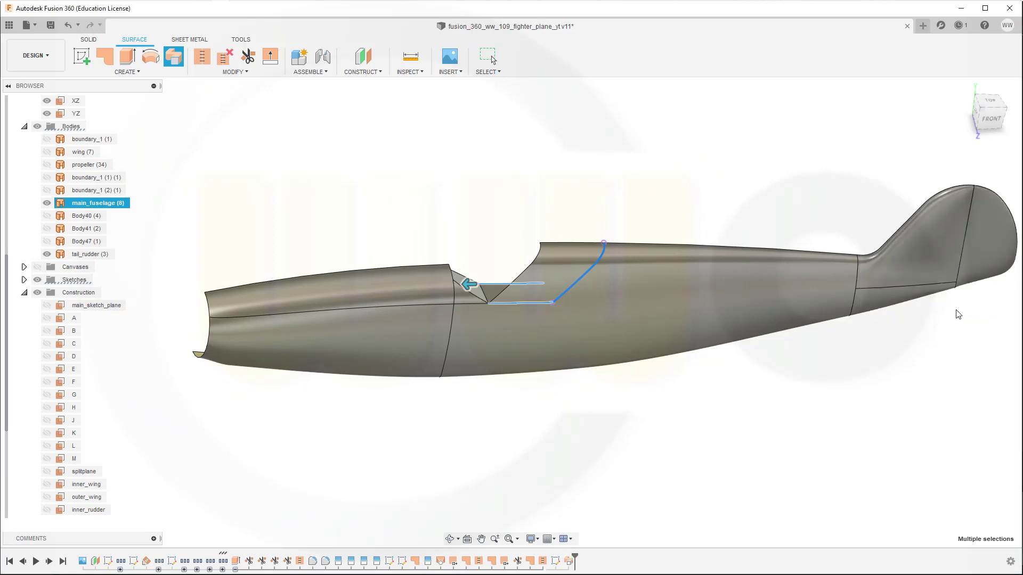
Clear the selection, zoom out, and show the Surface Create dropdown.
scroll(466, 321, "down", 2)
scroll(463, 316, "up", 3)
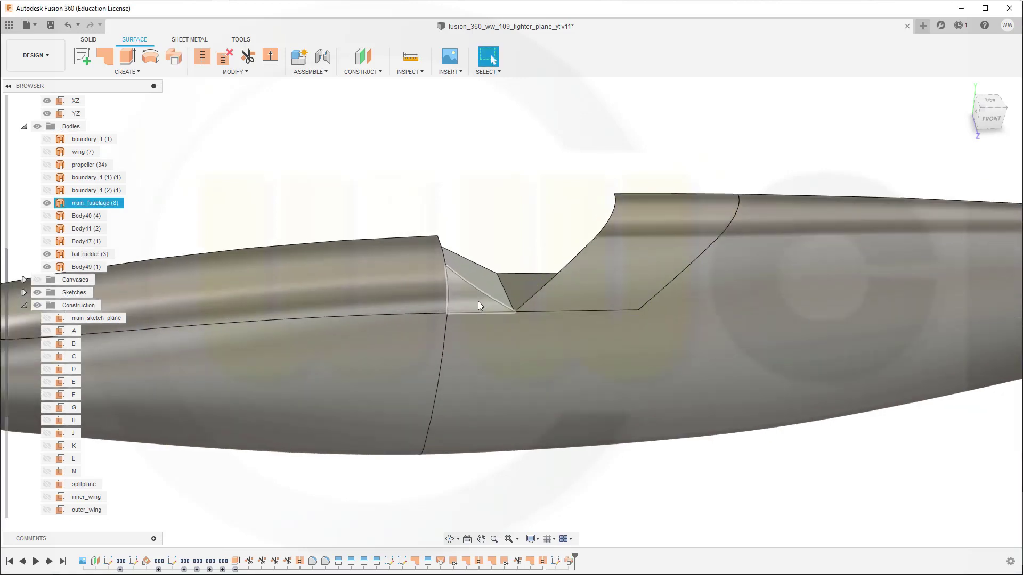
key("Escape")
scroll(507, 208, "down", 3)
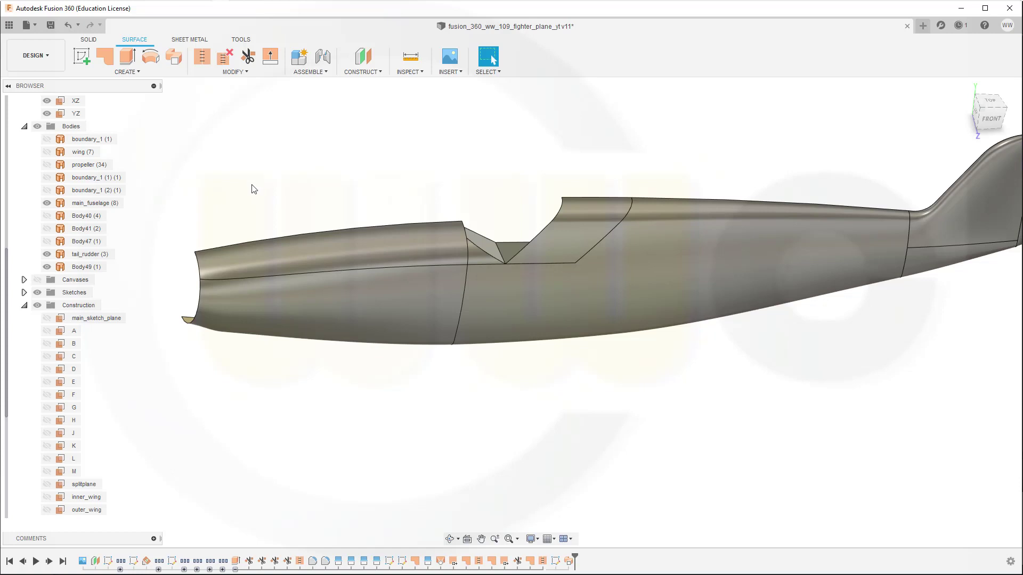
left_click(127, 73)
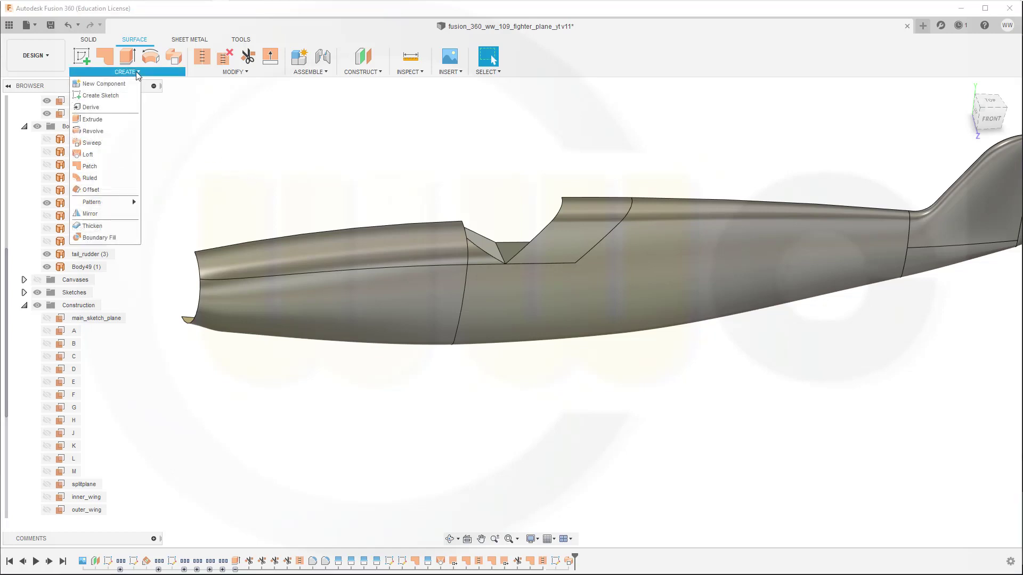
left_click(107, 213)
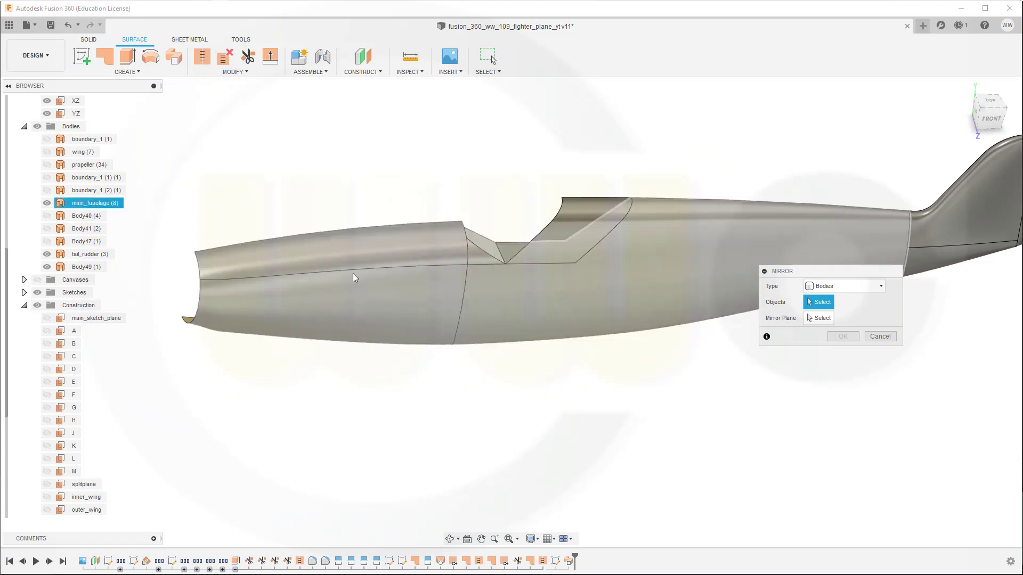
left_click(426, 292)
left_click(568, 222)
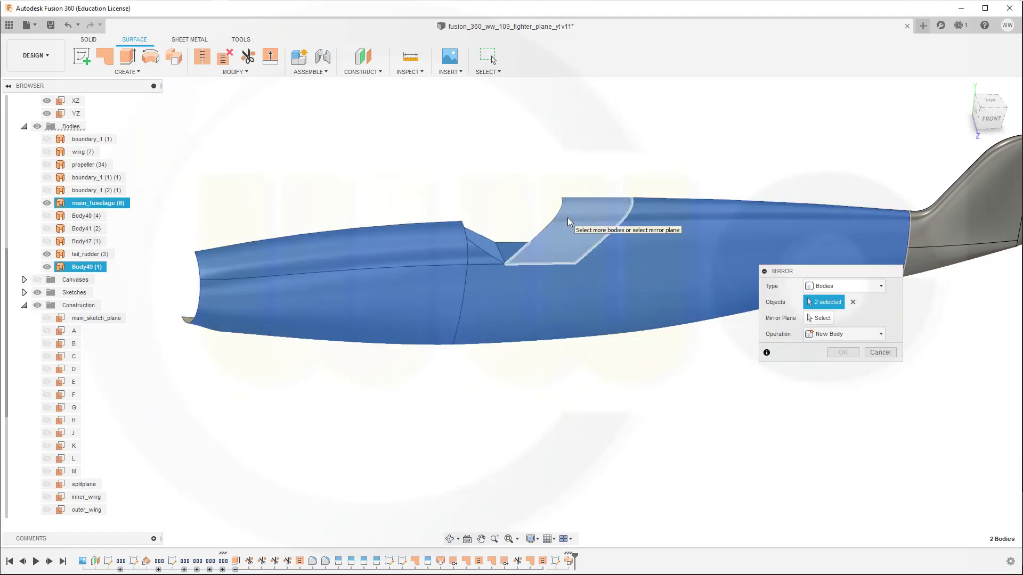
left_click(821, 320)
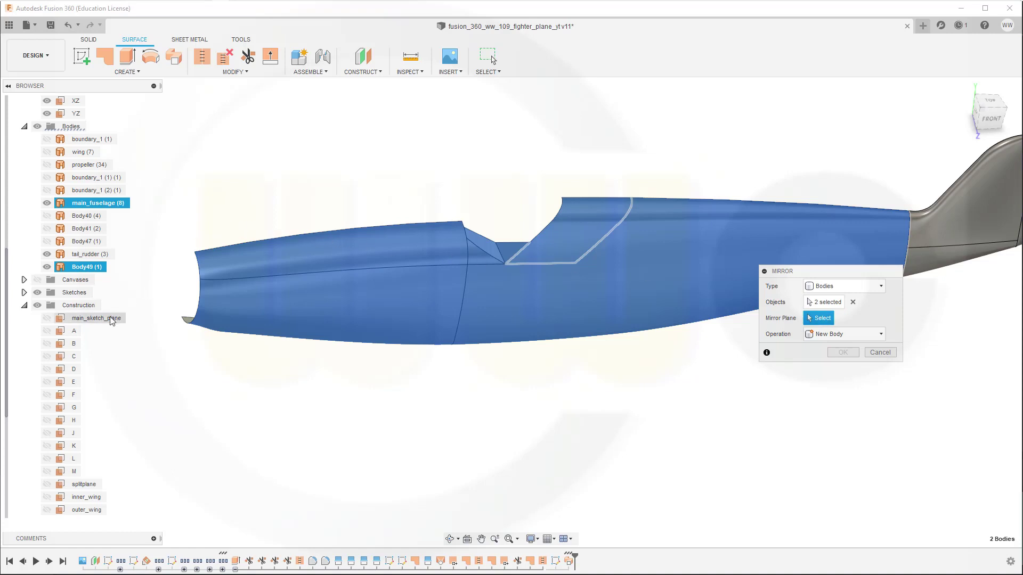
left_click(101, 318)
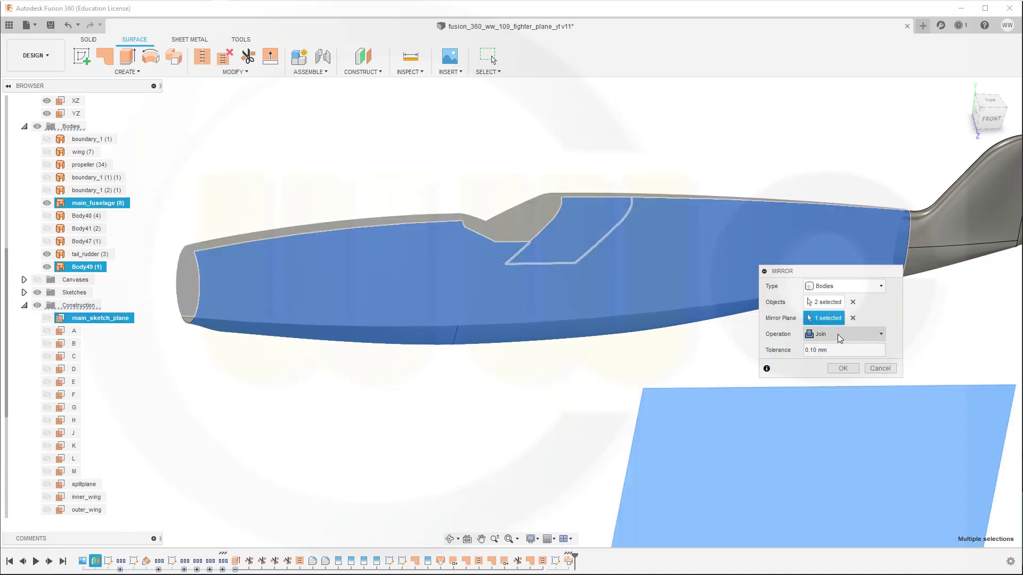
left_click(881, 336)
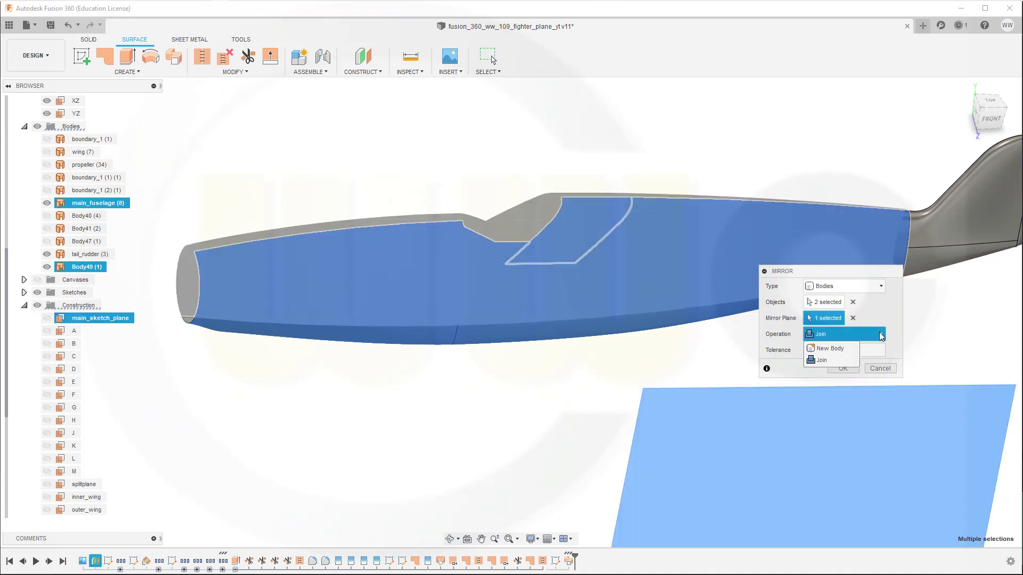
left_click(831, 352)
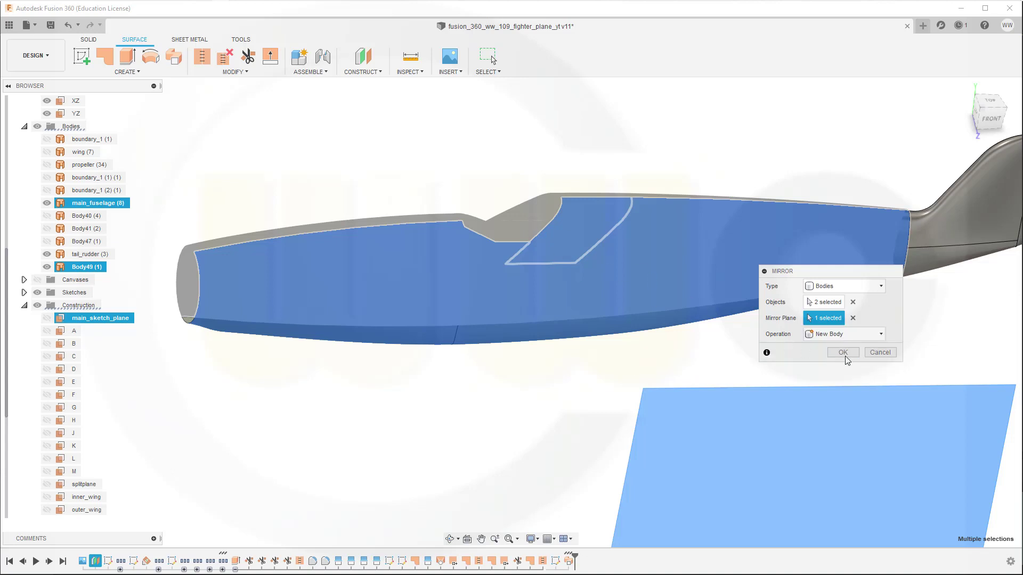
left_click(842, 353)
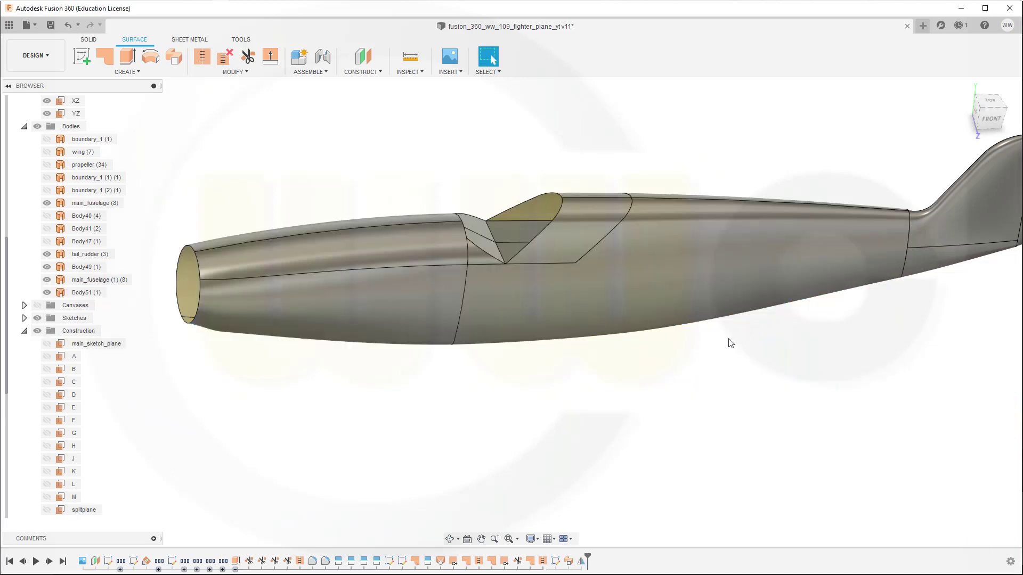
scroll(413, 189, "down", 5)
scroll(423, 187, "up", 5)
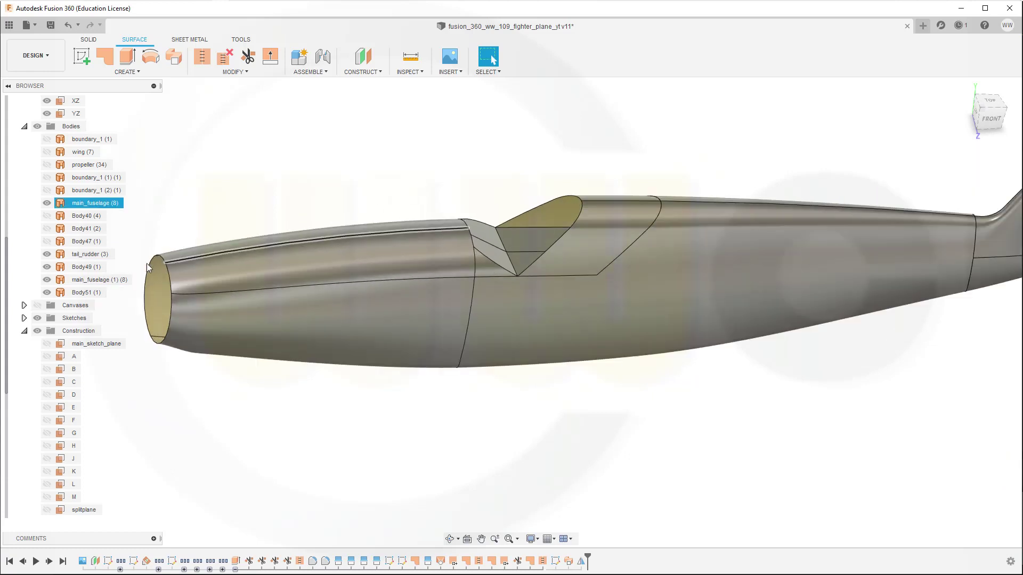
mouse_move(396, 199)
middle_mouse_down("shift")
mouse_move(399, 227)
mouse_move(391, 199)
middle_mouse_up("shift")
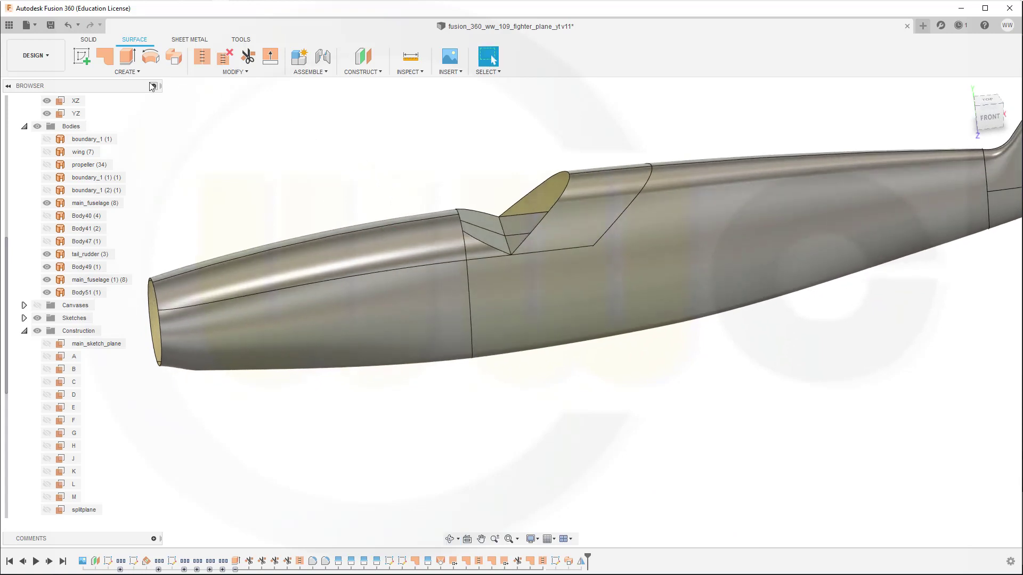
middle_click_drag(151, 86, 180, 152, "shift")
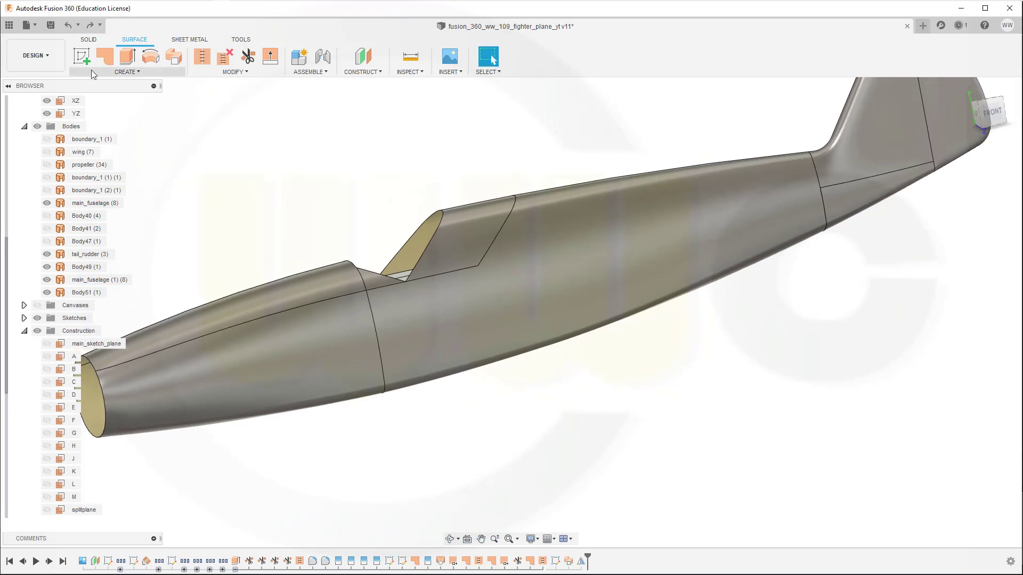
Start a Patch and pick the six windscreen-gap edges as its boundary, previewing a new body.
left_click(127, 72)
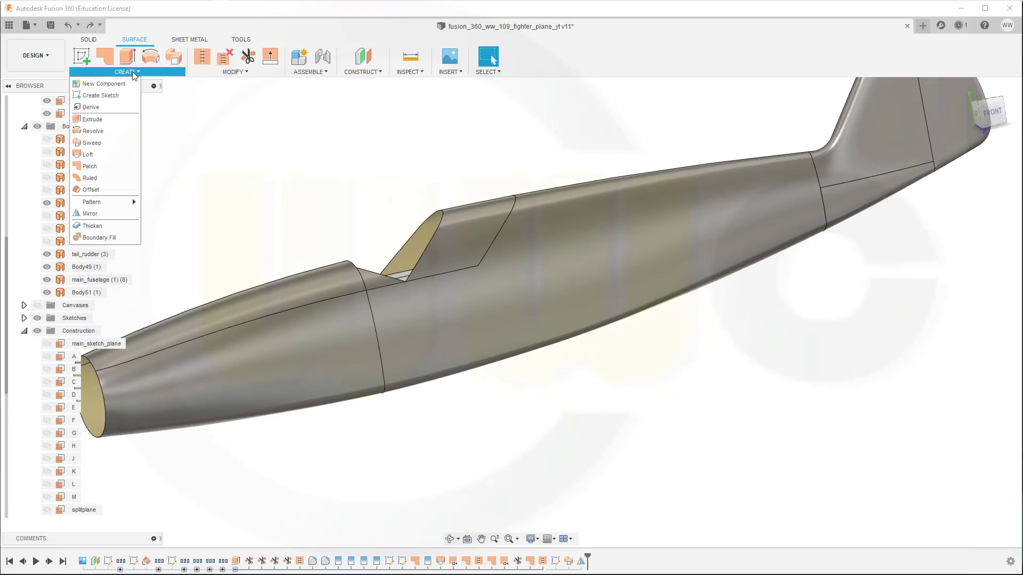
left_click(89, 166)
middle_click_drag(335, 190, 326, 221, "shift")
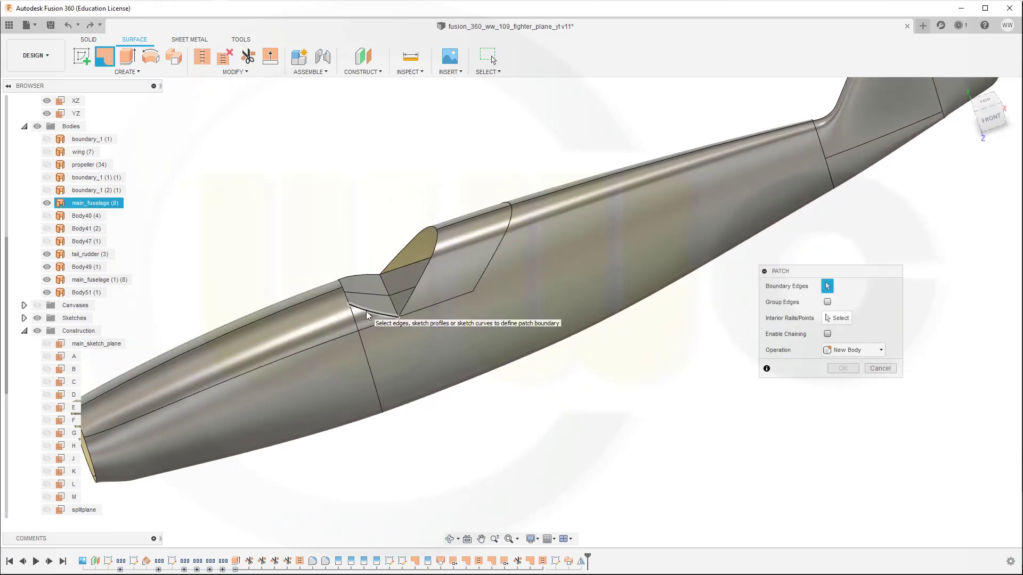
left_click(349, 303)
left_click(345, 290)
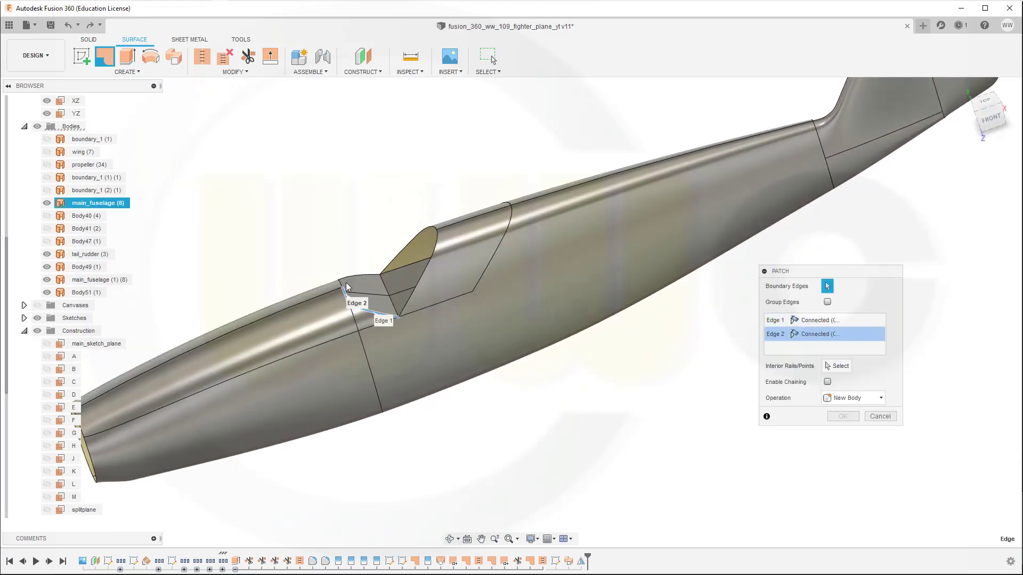
left_click(351, 278)
left_click(362, 275)
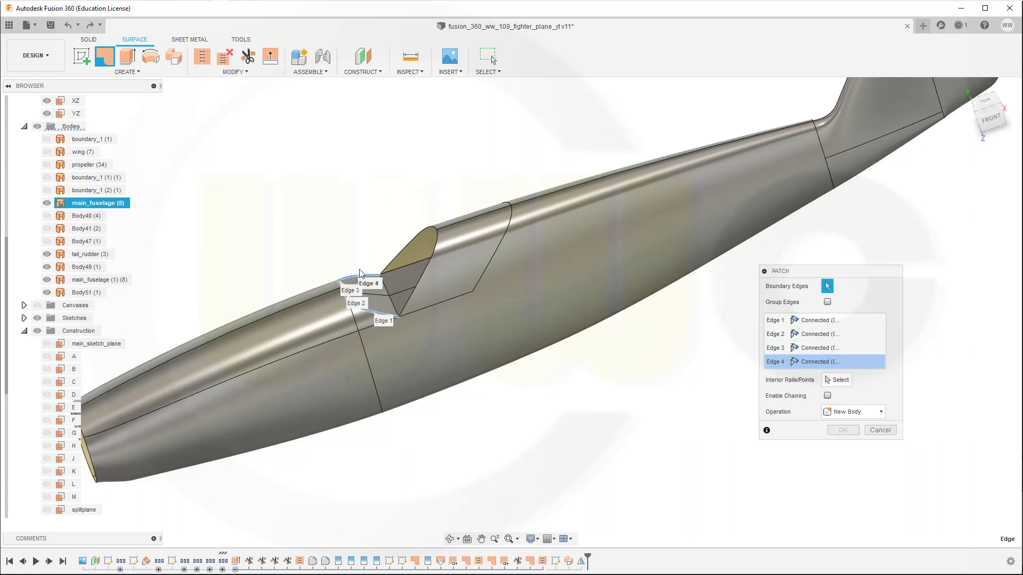
left_click(400, 255)
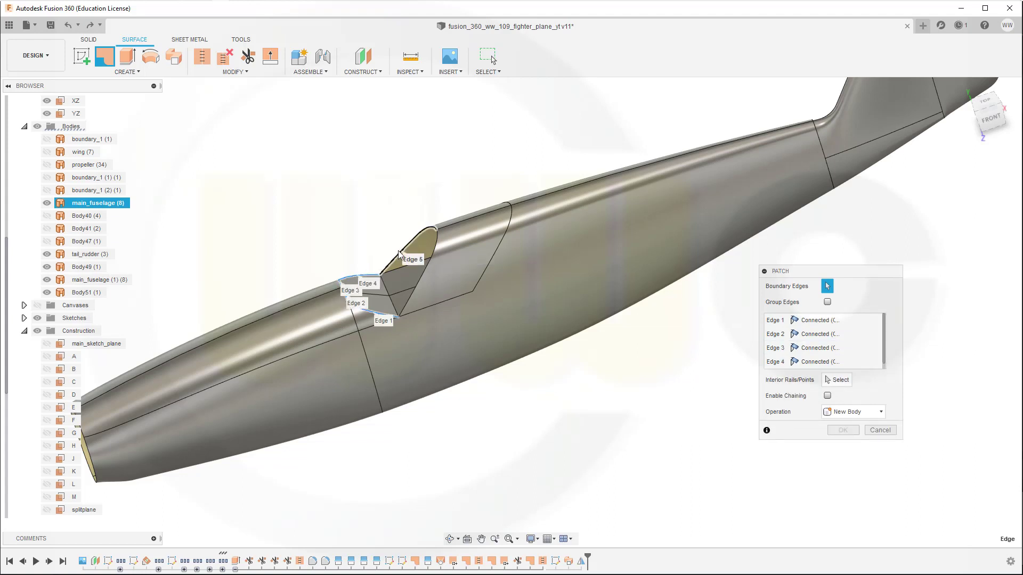
left_click(412, 288)
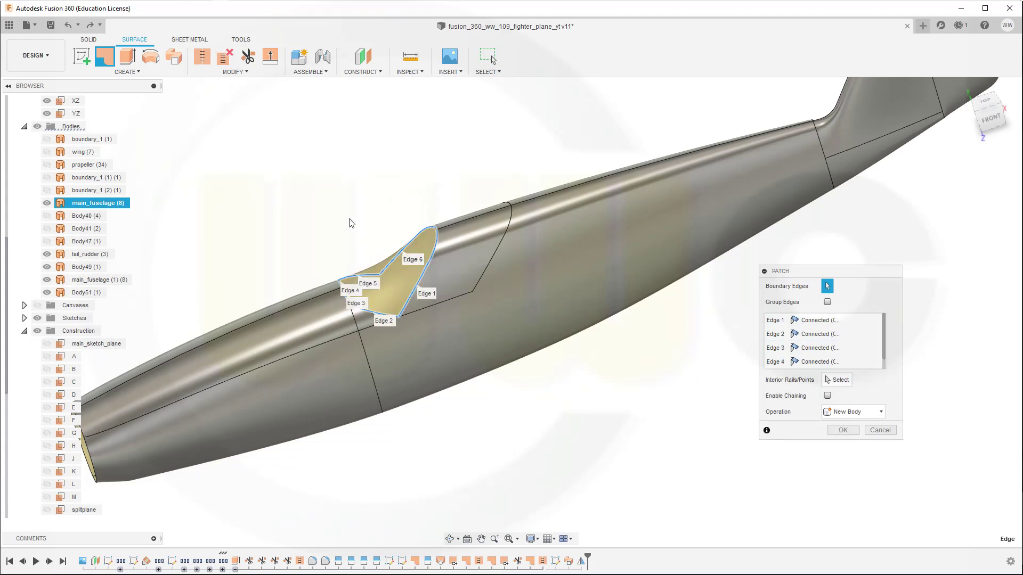
middle_click_drag(351, 222, 342, 187, "shift")
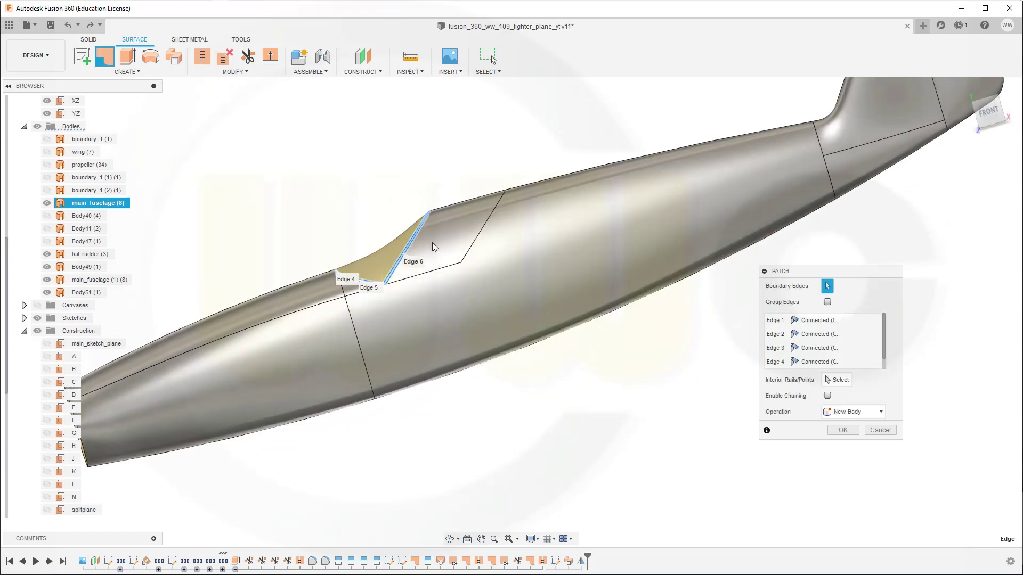
middle_click_drag(435, 247, 390, 227, "shift")
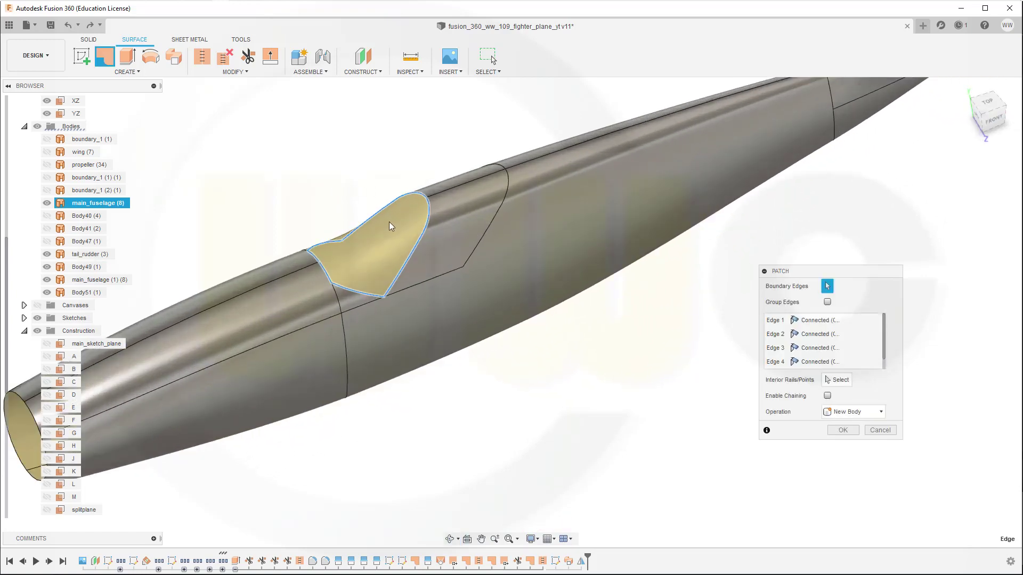
scroll(392, 226, "up", 2)
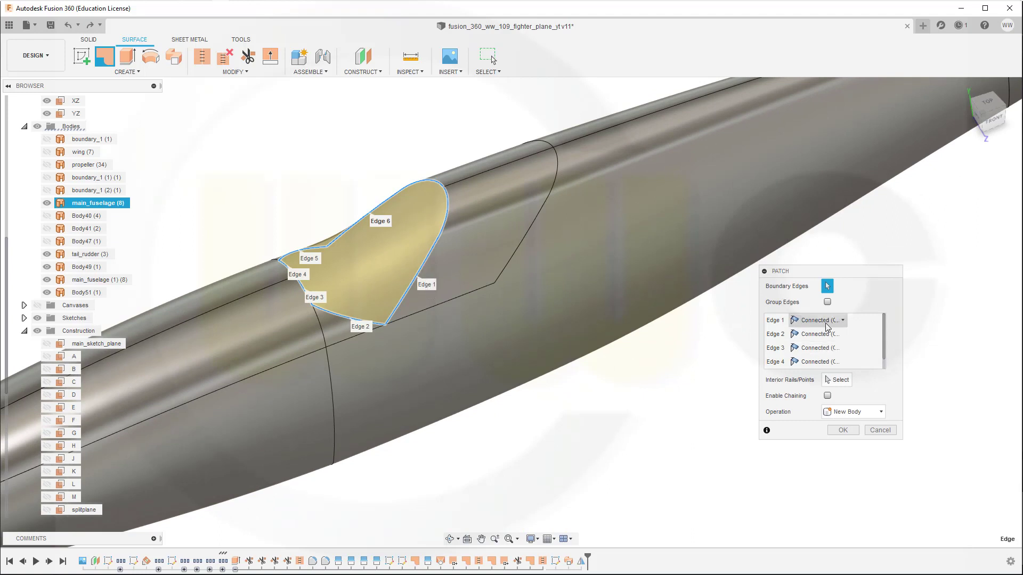
Set Edge 1 and Edge 6 continuity to Tangent (G1).
left_click(842, 321)
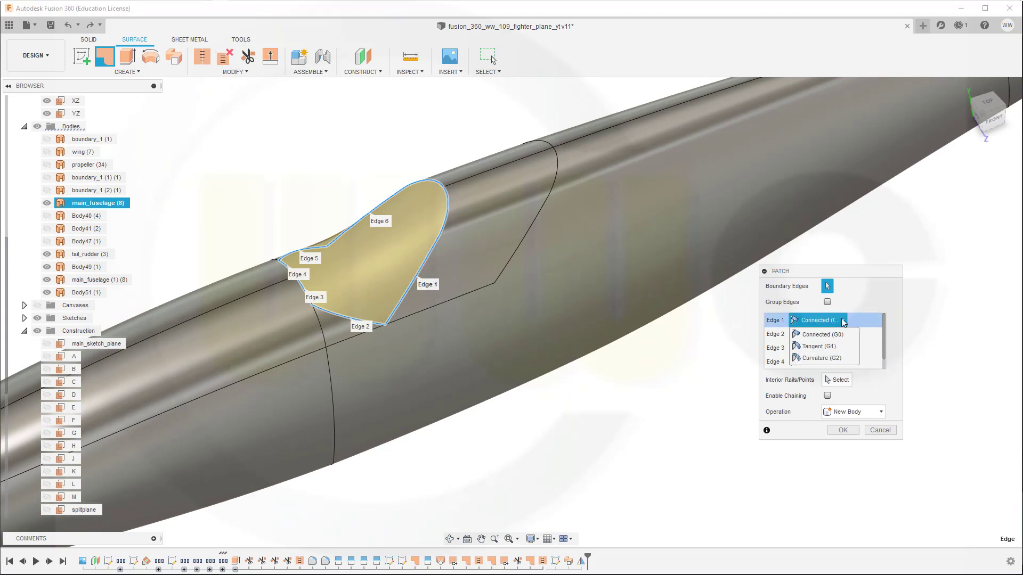
left_click(830, 347)
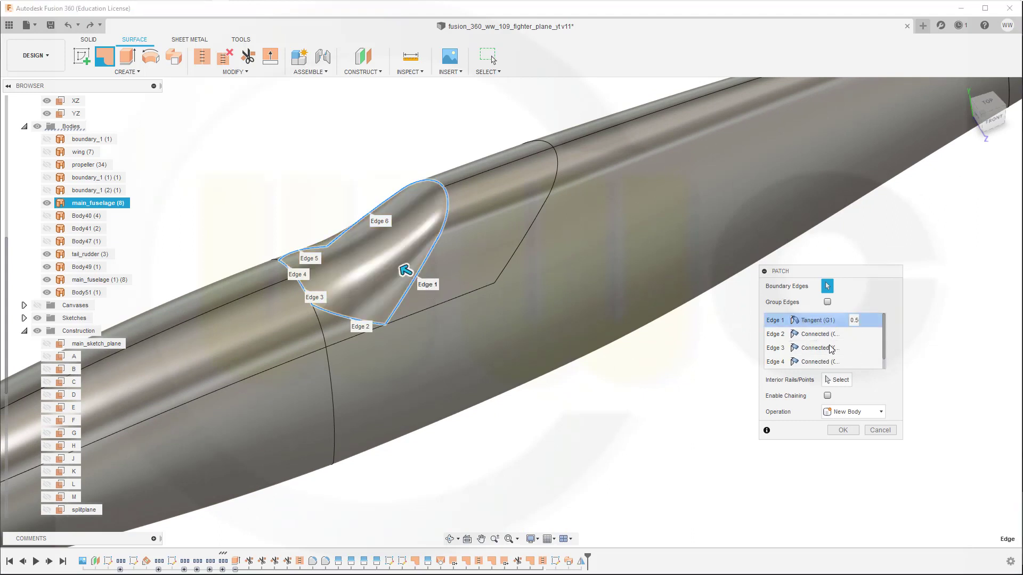
left_click(883, 365)
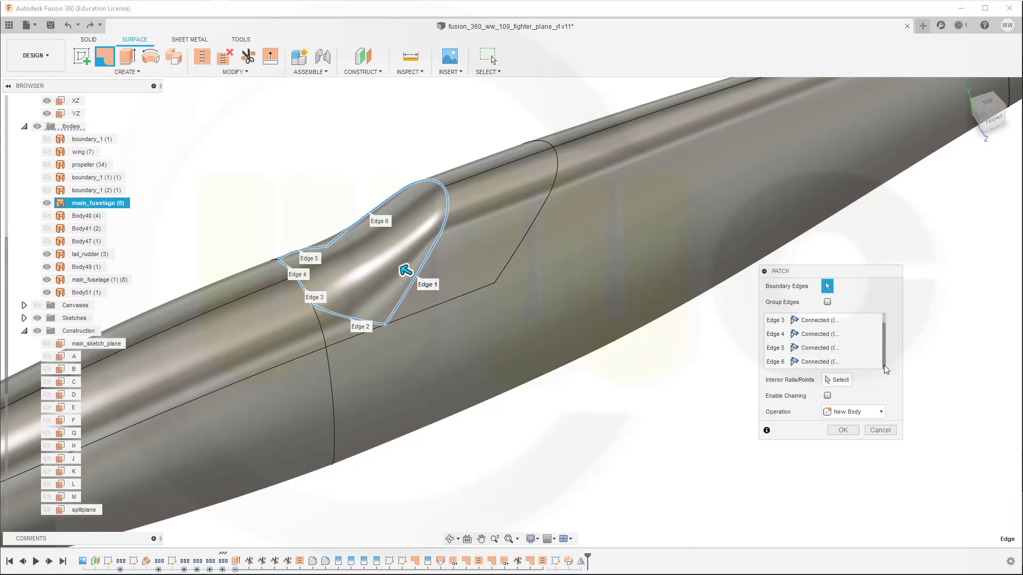
left_click(844, 362)
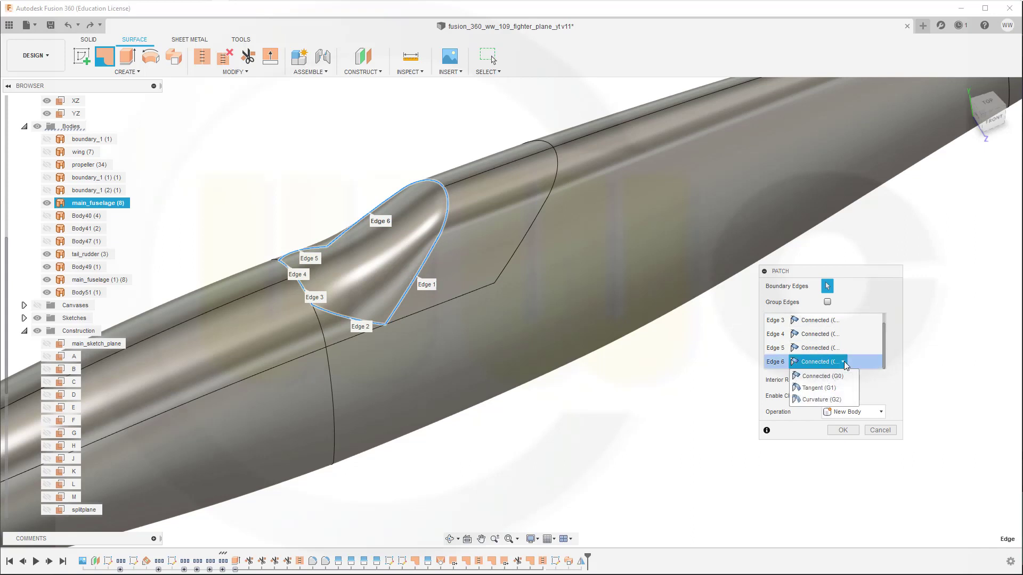
left_click(826, 387)
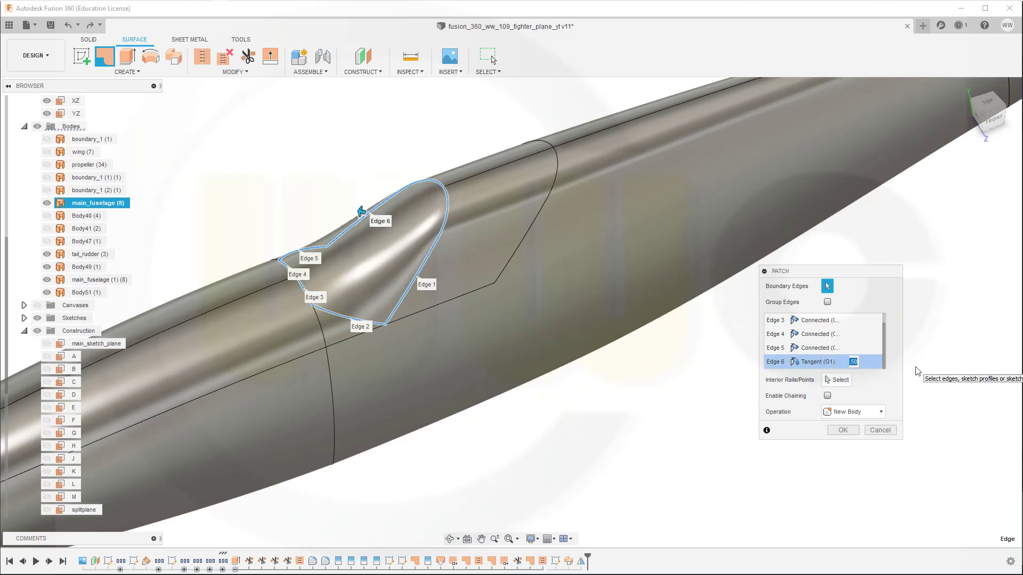
Enter weight 0.6 for Edge 6 and start correcting the Edge 1 weight.
type("6")
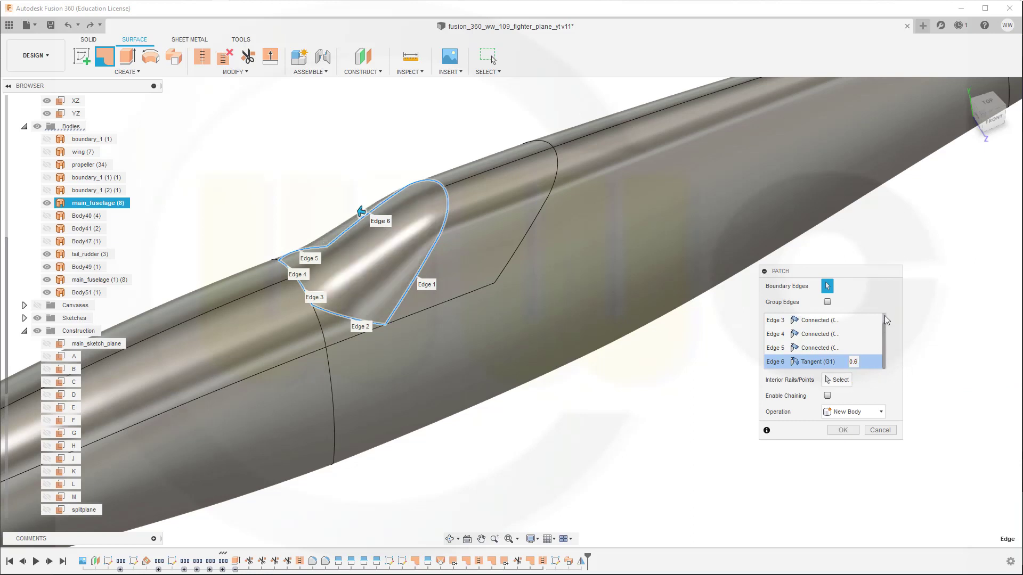
scroll(884, 316, "up", 2)
left_click(856, 320)
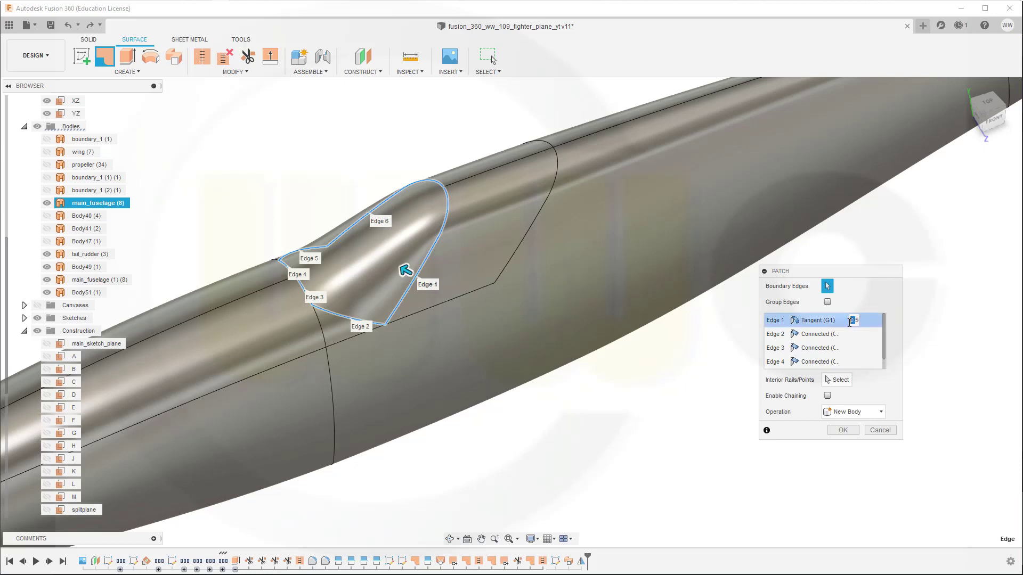
type("5")
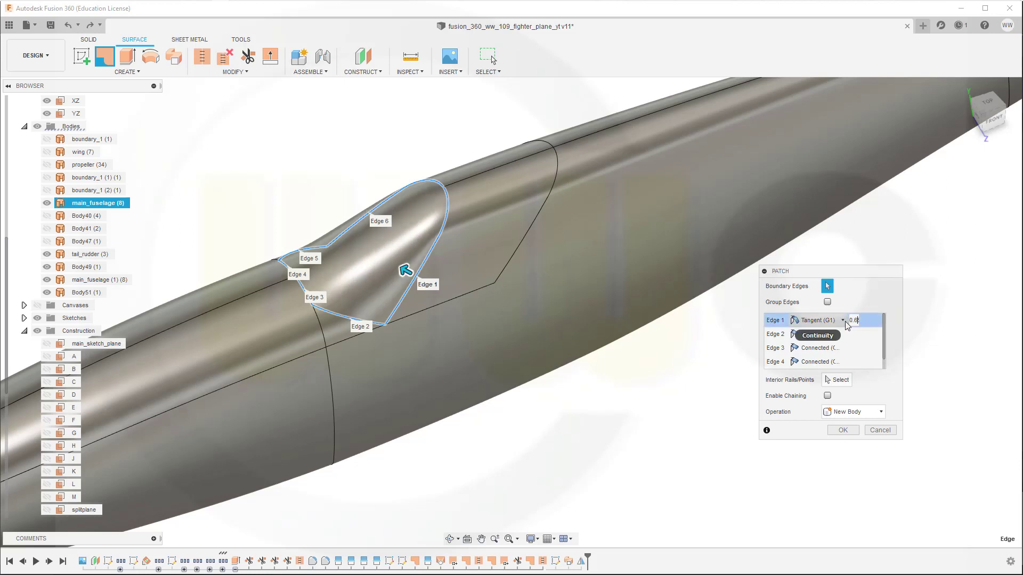
key("BackSpace")
Set the Edge 1 weight to 0.6, commit the patch as Body52, and inspect it.
type("6")
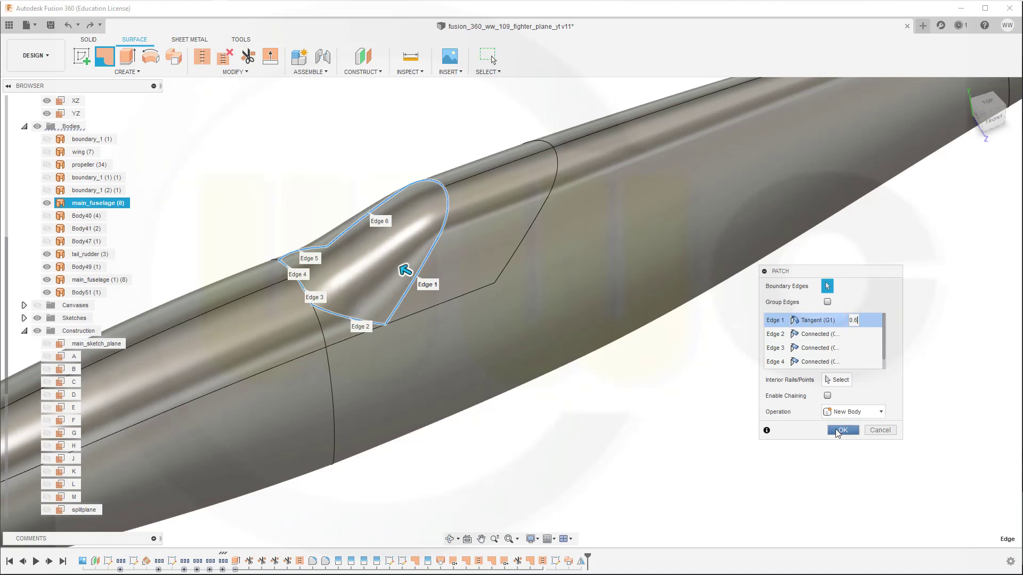
left_click(841, 429)
middle_click_drag(558, 327, 520, 276, "shift")
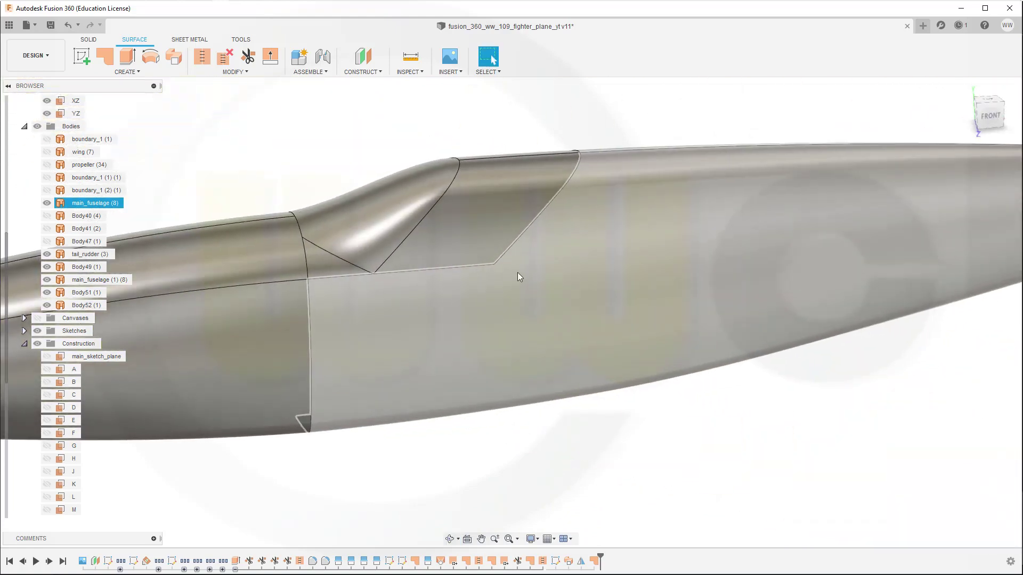
left_click(397, 225)
middle_click_drag(339, 207, 450, 240)
key("Escape")
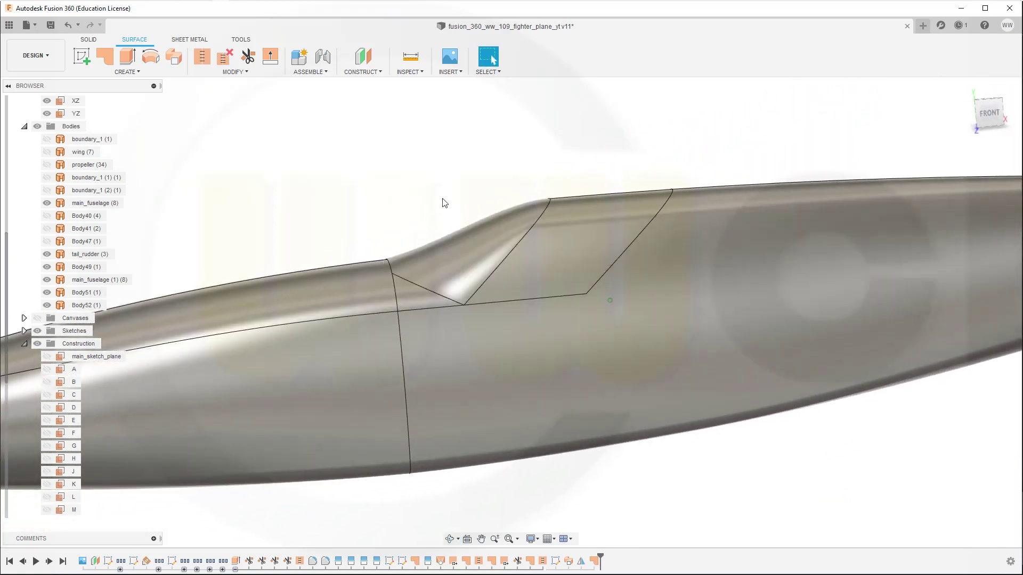